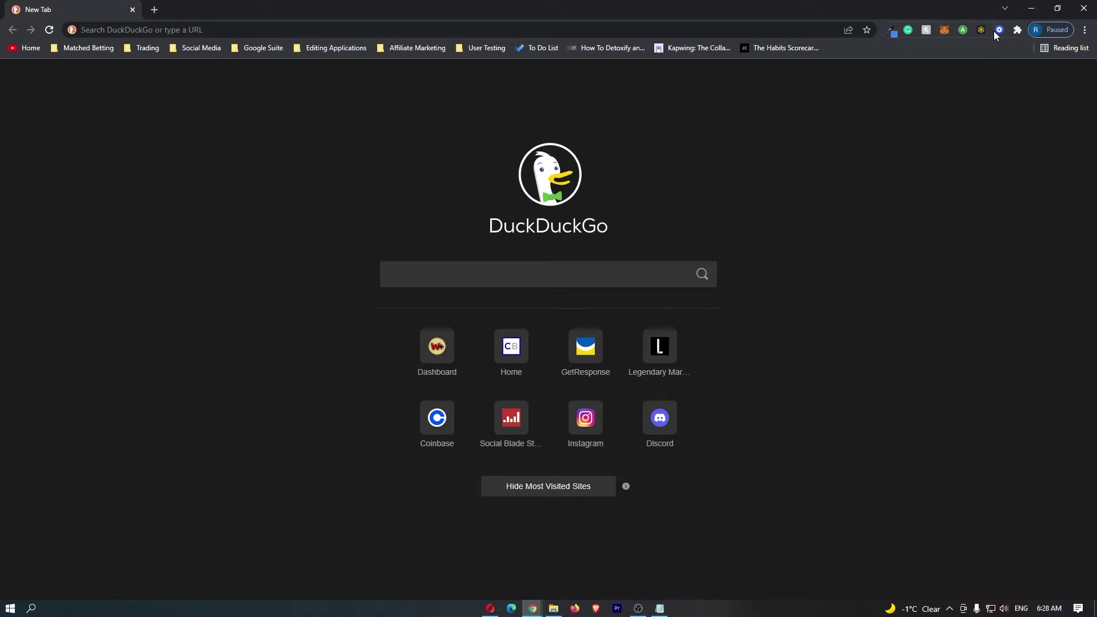
Open the MetaMask popup showing Account 1 on Ethereum Mainnet with 0 ETH.
left_click(998, 30)
left_click(944, 32)
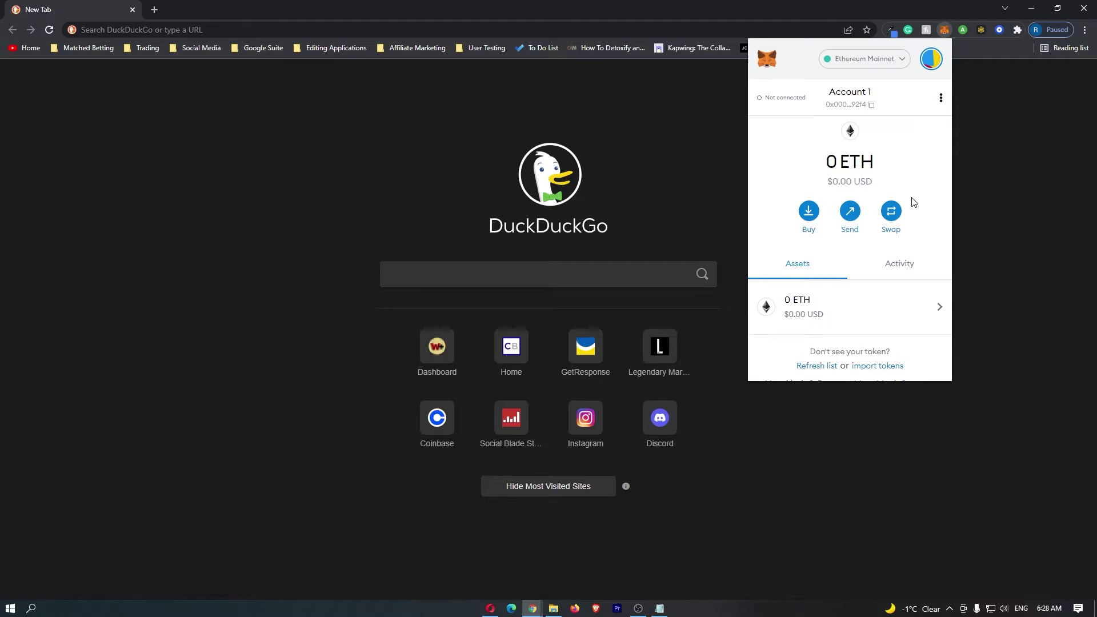
left_click(1000, 30)
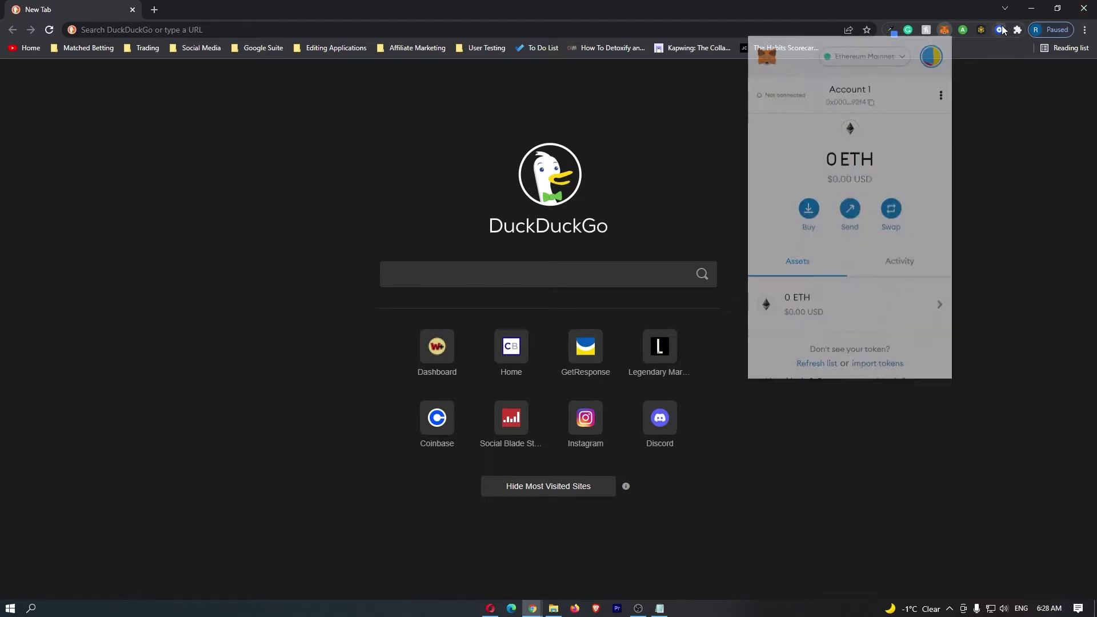
left_click(944, 29)
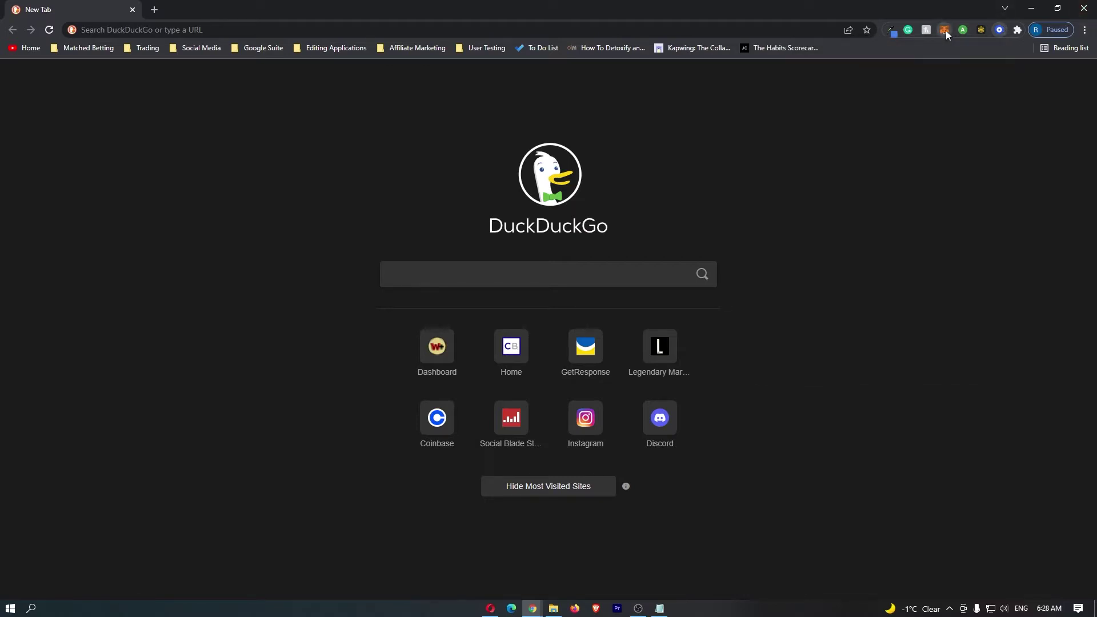
left_click(985, 281)
left_click(943, 30)
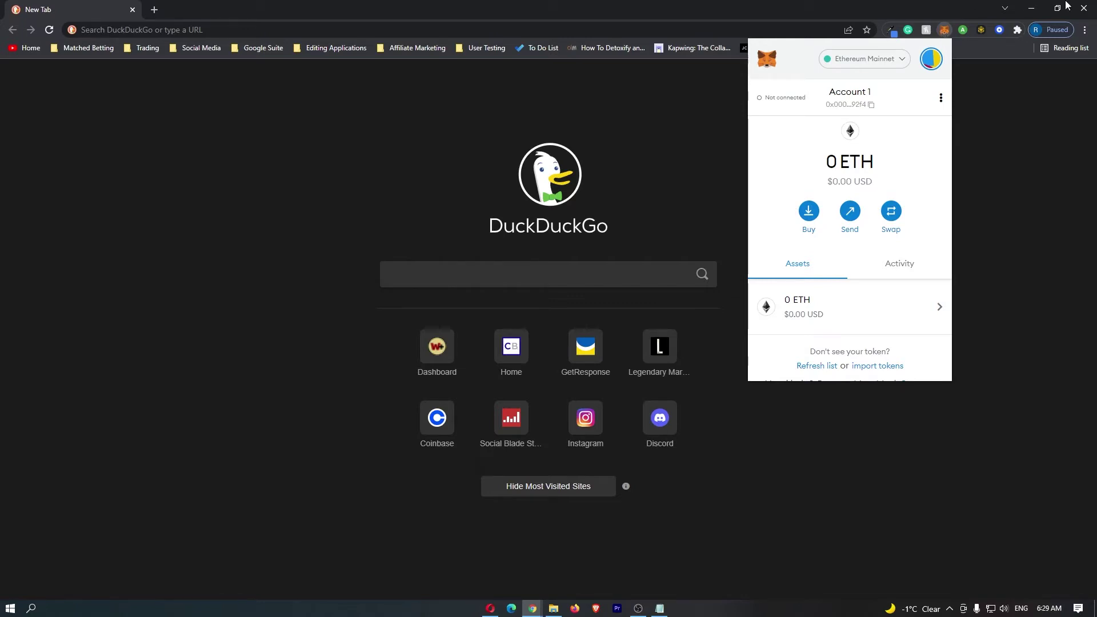
left_click(862, 58)
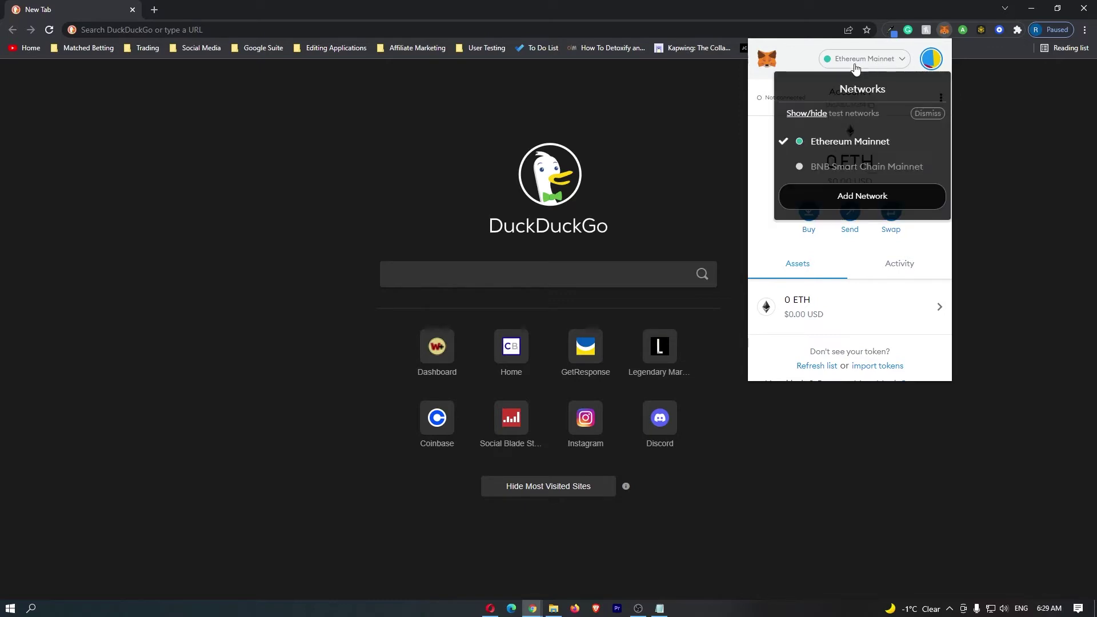
left_click(849, 146)
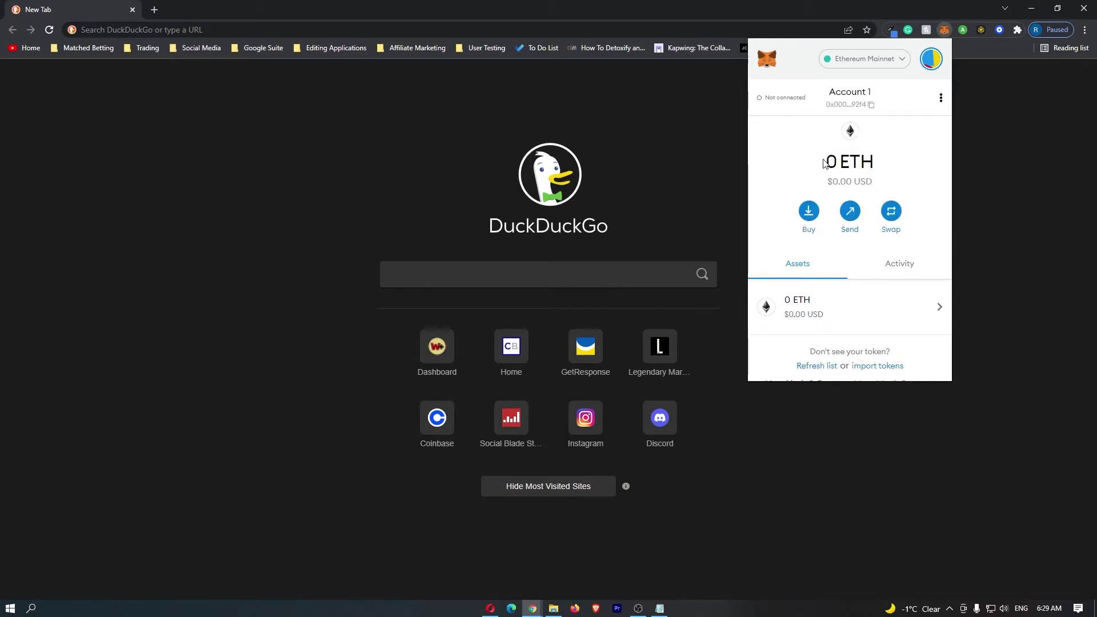
left_click_drag(825, 162, 880, 165)
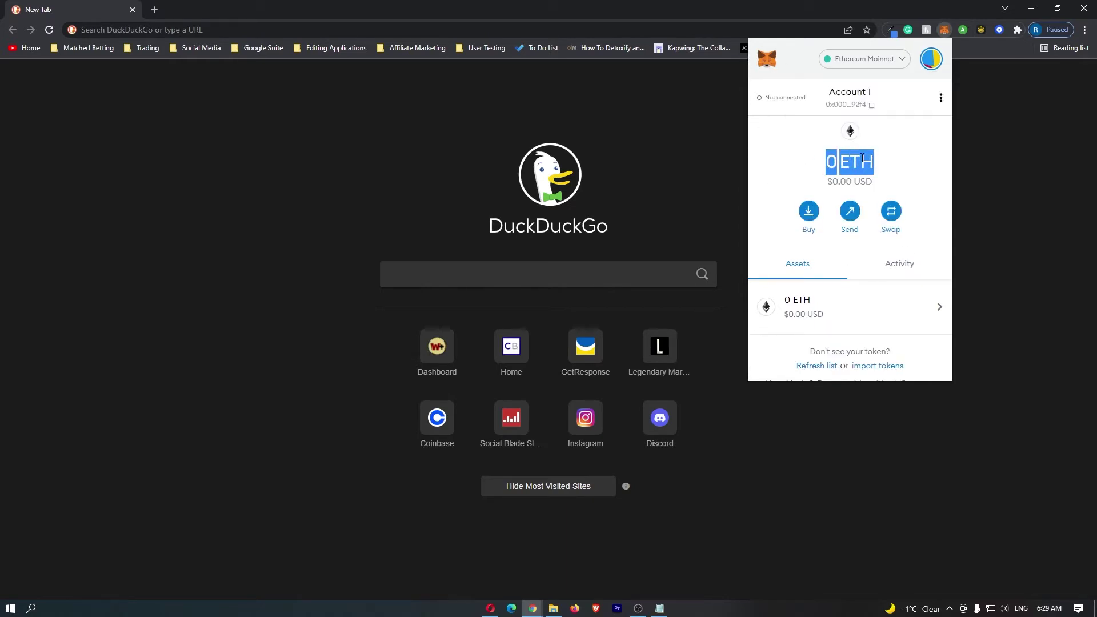
left_click(892, 148)
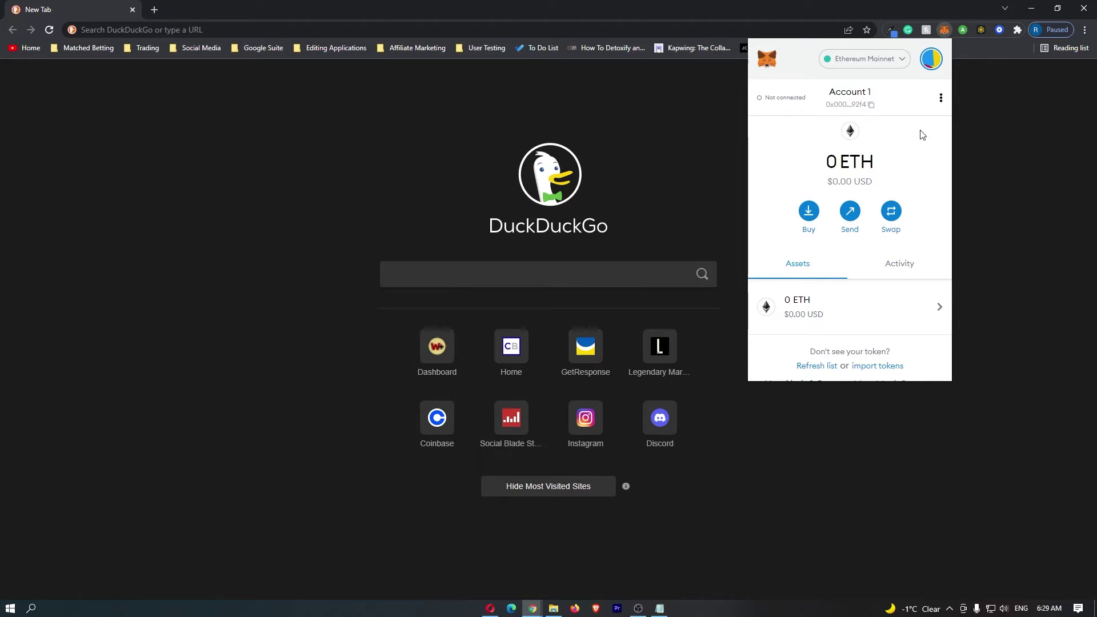
Copy Account 1's wallet address from its account details, then close the wallet popup.
left_click(941, 100)
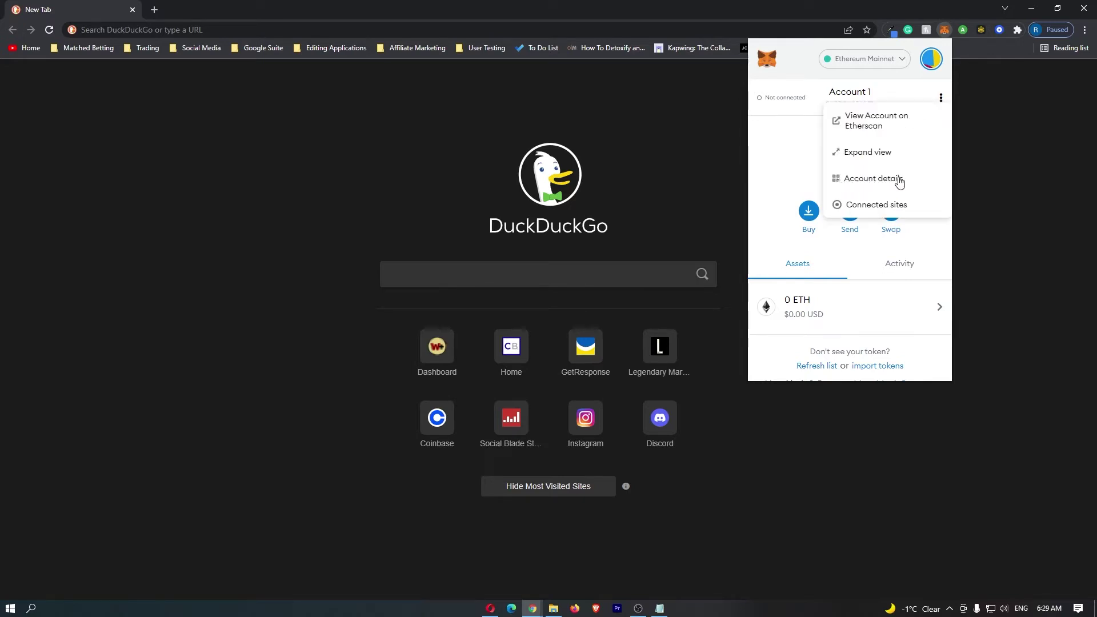
left_click(872, 180)
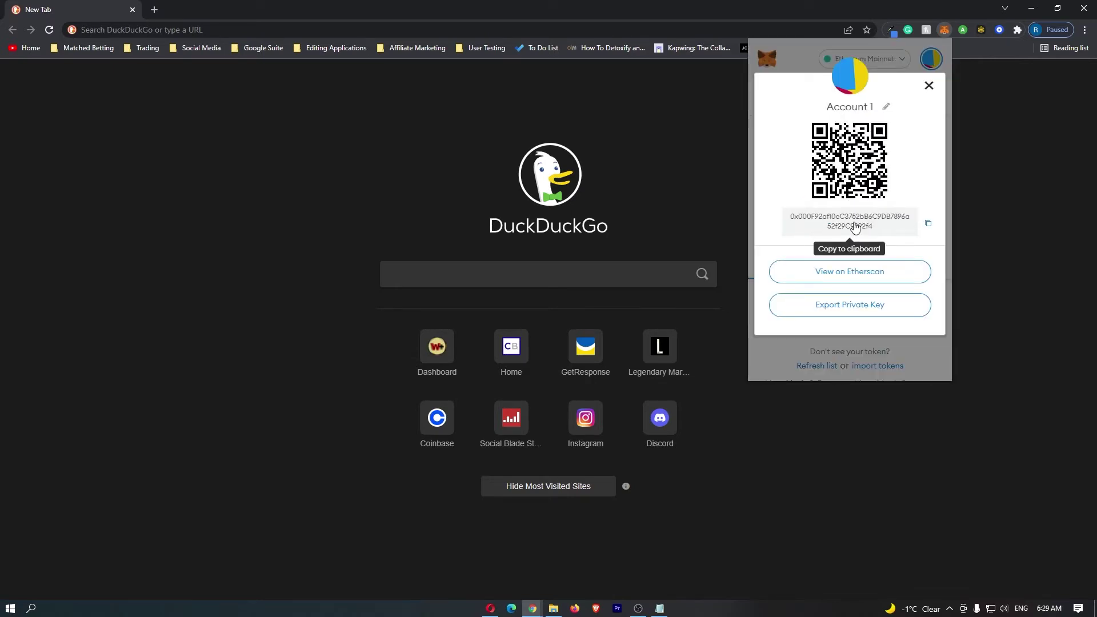
left_click(854, 227)
left_click(996, 205)
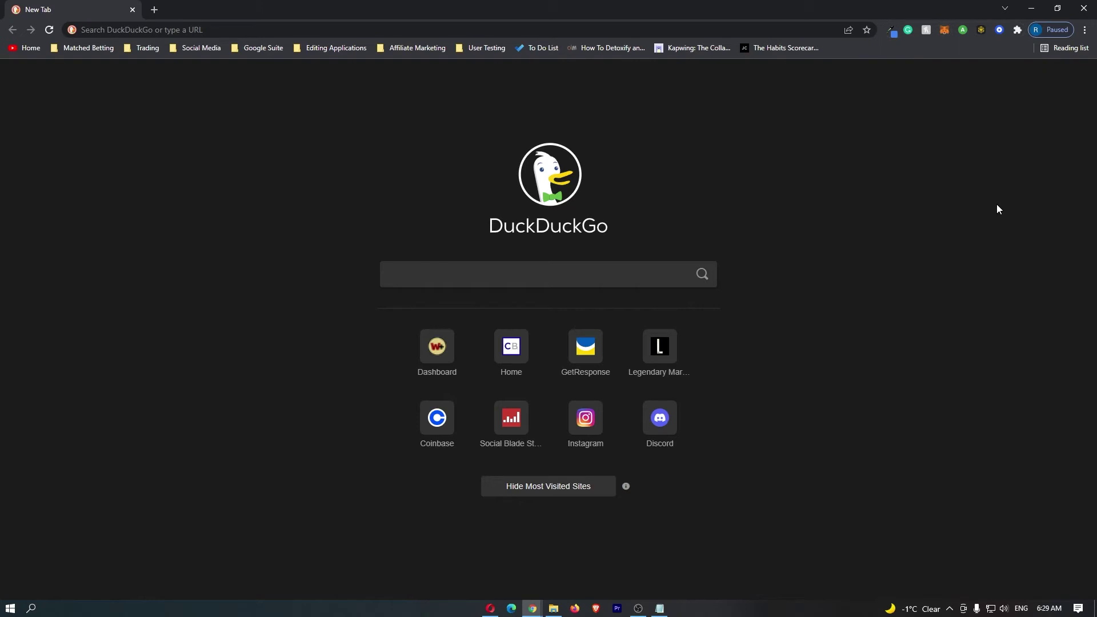
Open Ethereum in Coinbase Wallet and start a send with US$4.00 available.
left_click(997, 31)
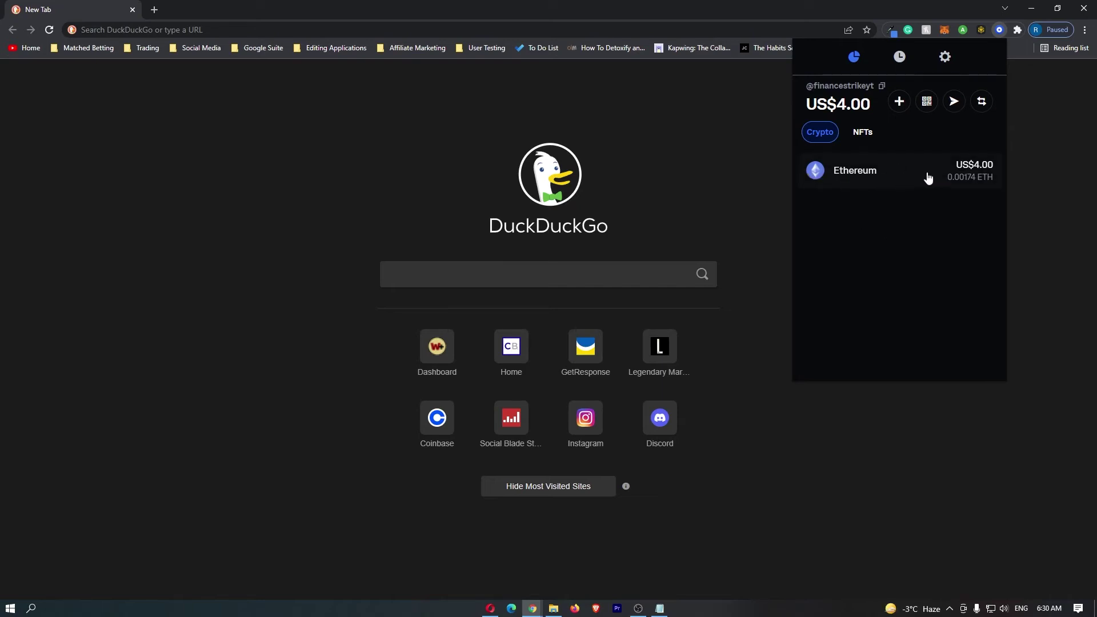
left_click(890, 172)
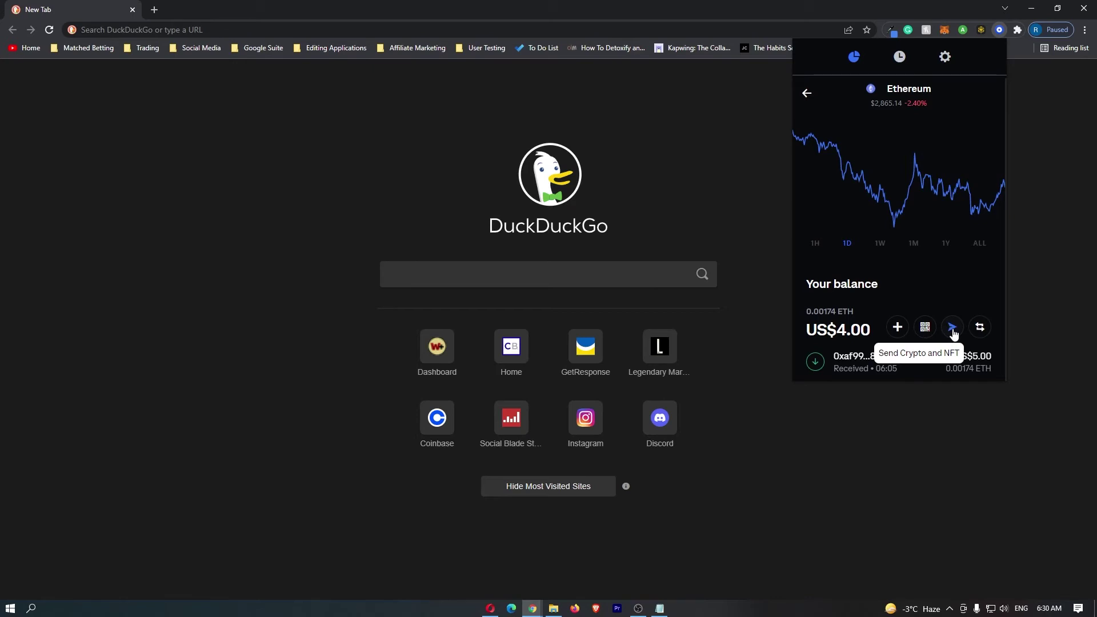
left_click(952, 328)
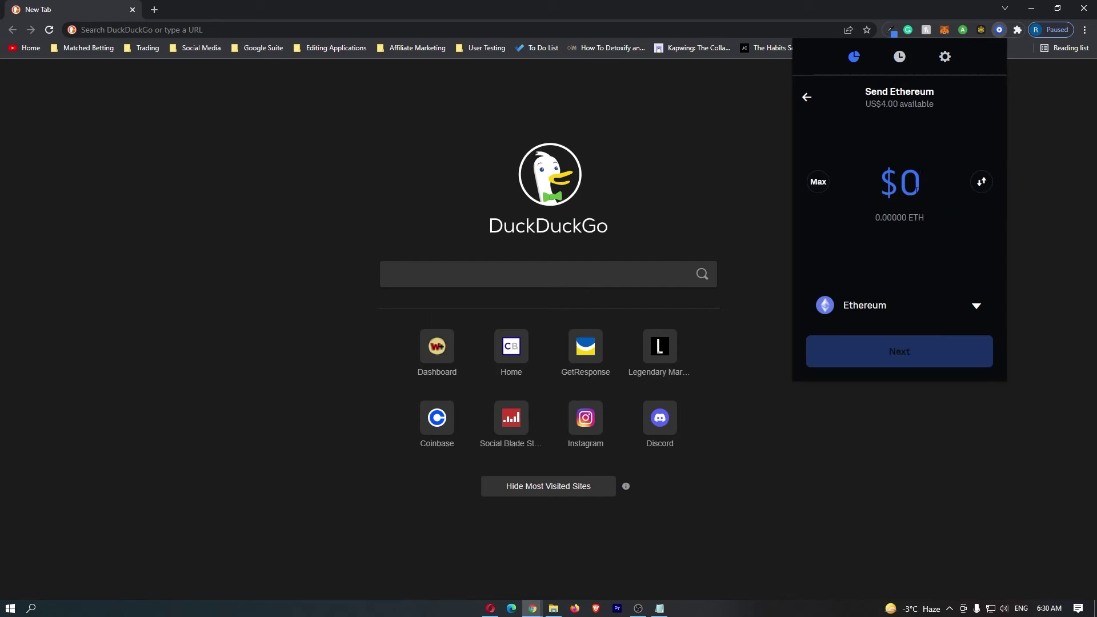
type("2")
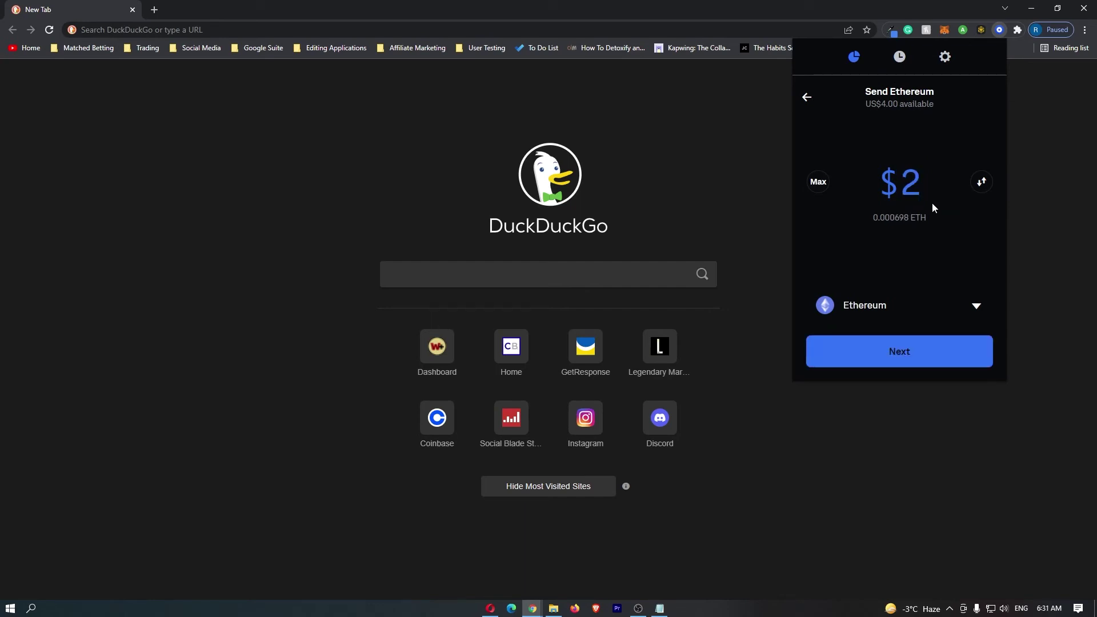
Confirm the $2 (0.000698 ETH) amount and reach the Choose recipient screen.
left_click(905, 359)
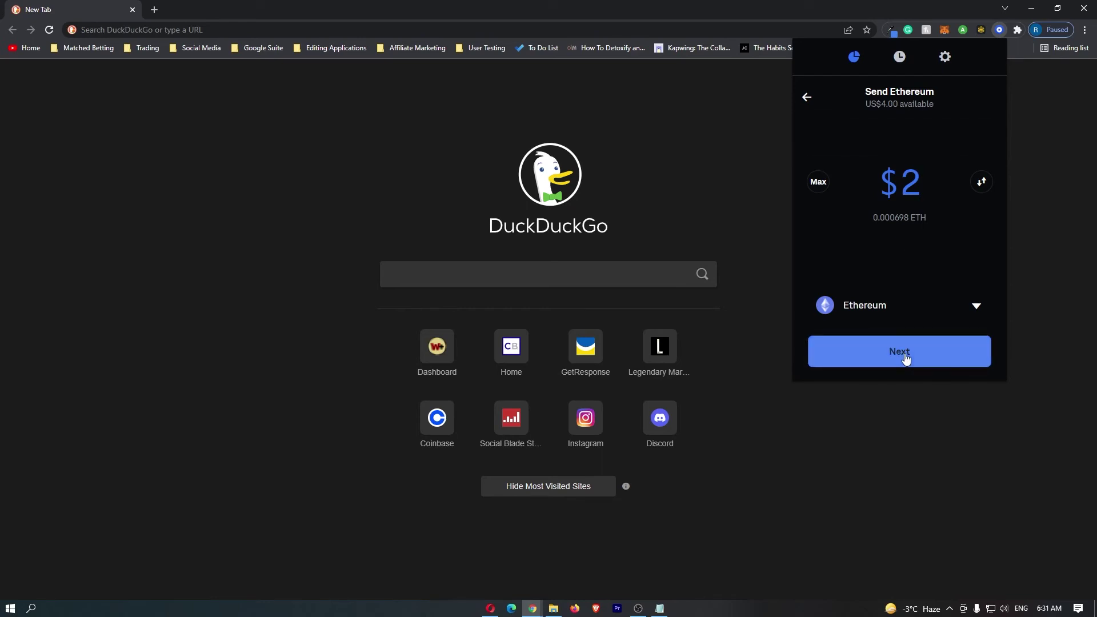
left_click_drag(860, 93, 947, 99)
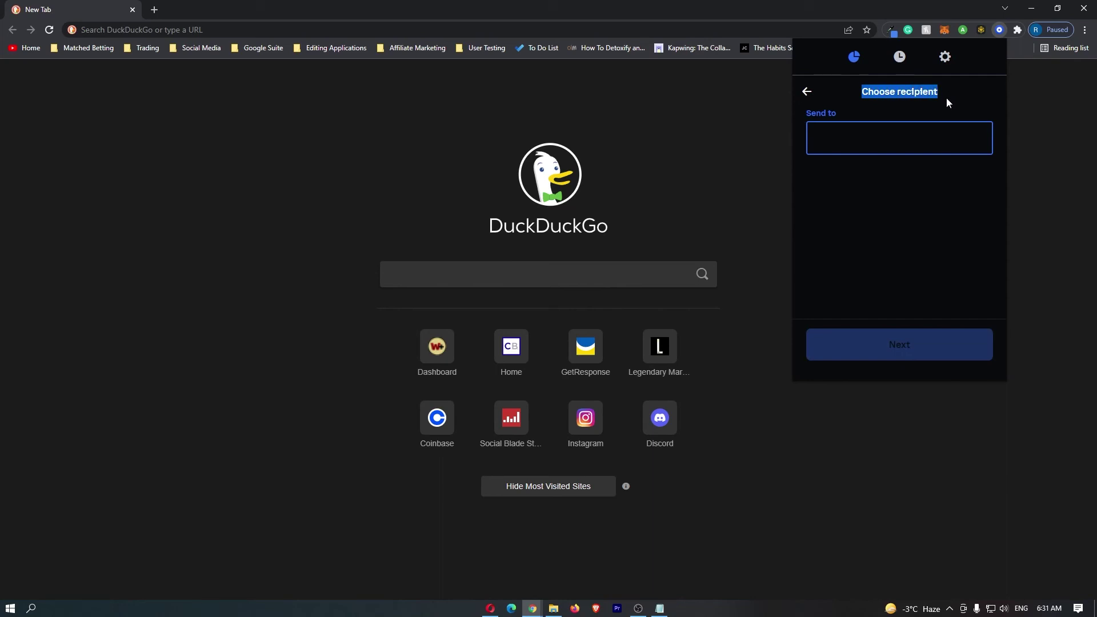
Paste the copied MetaMask address 0x000F…92f4 as recipient and proceed to Confirm send.
left_click(816, 137)
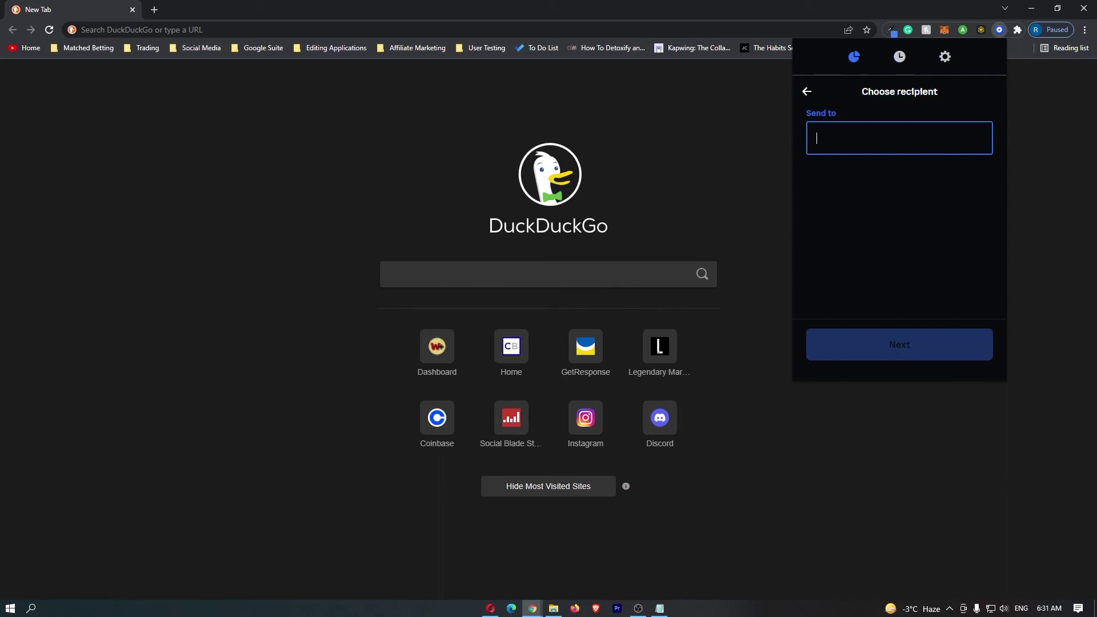
key("ctrl+v")
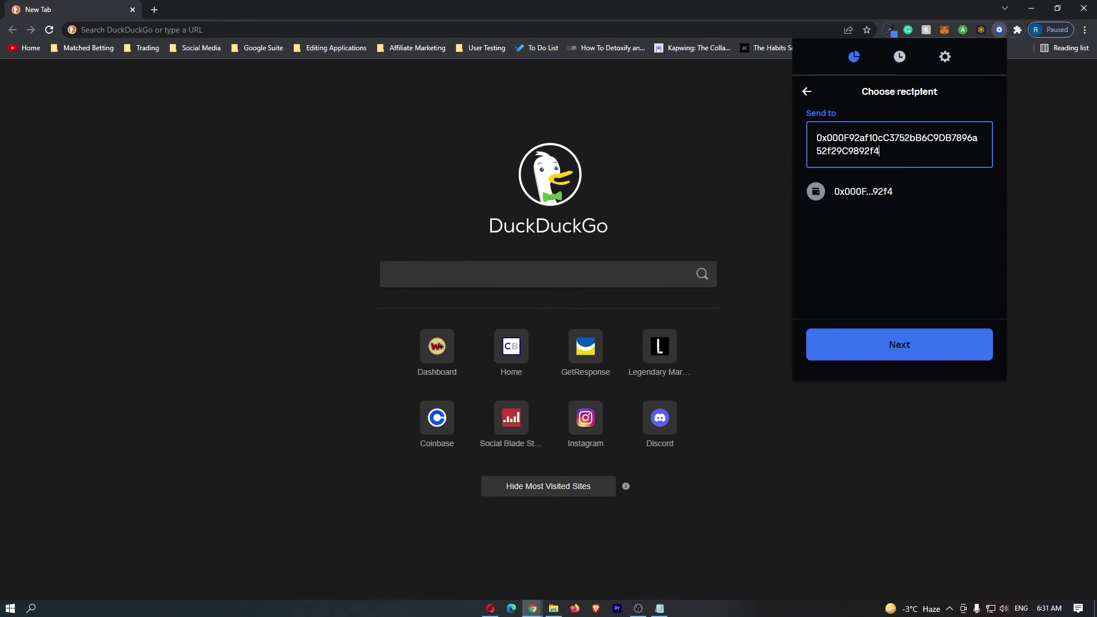
left_click(864, 196)
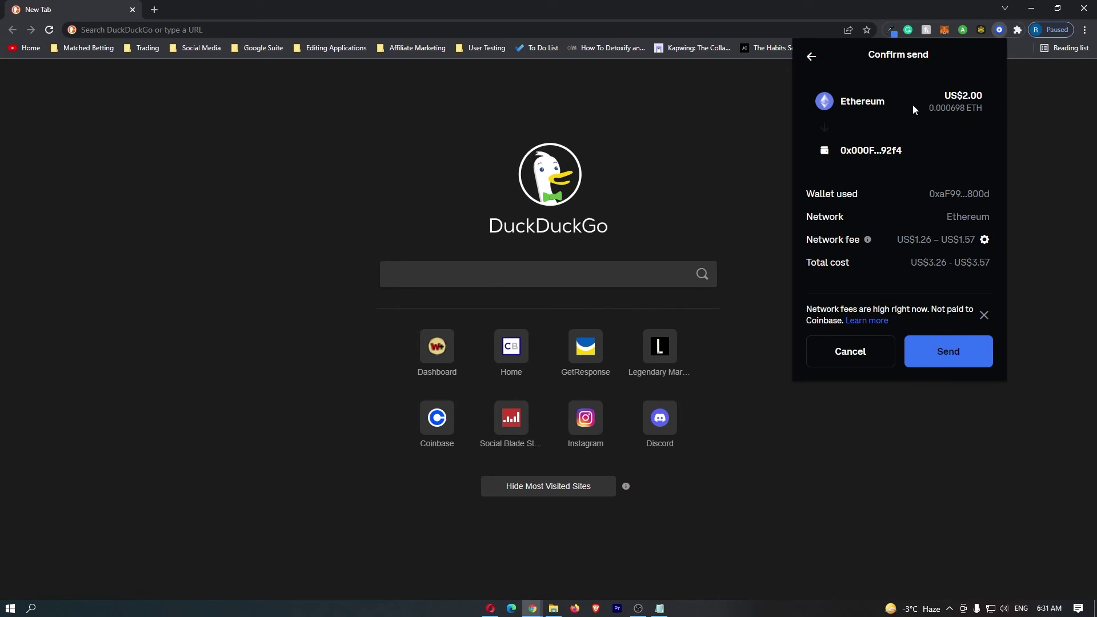
left_click_drag(942, 95, 983, 95)
left_click_drag(902, 151, 838, 153)
left_click_drag(953, 241, 973, 241)
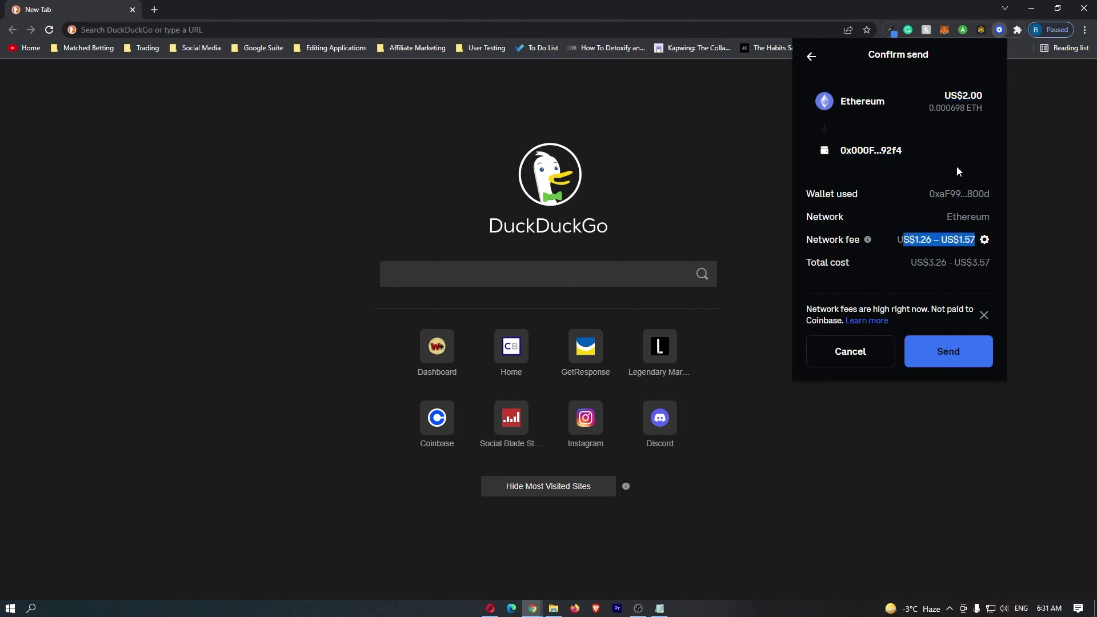
left_click(909, 195)
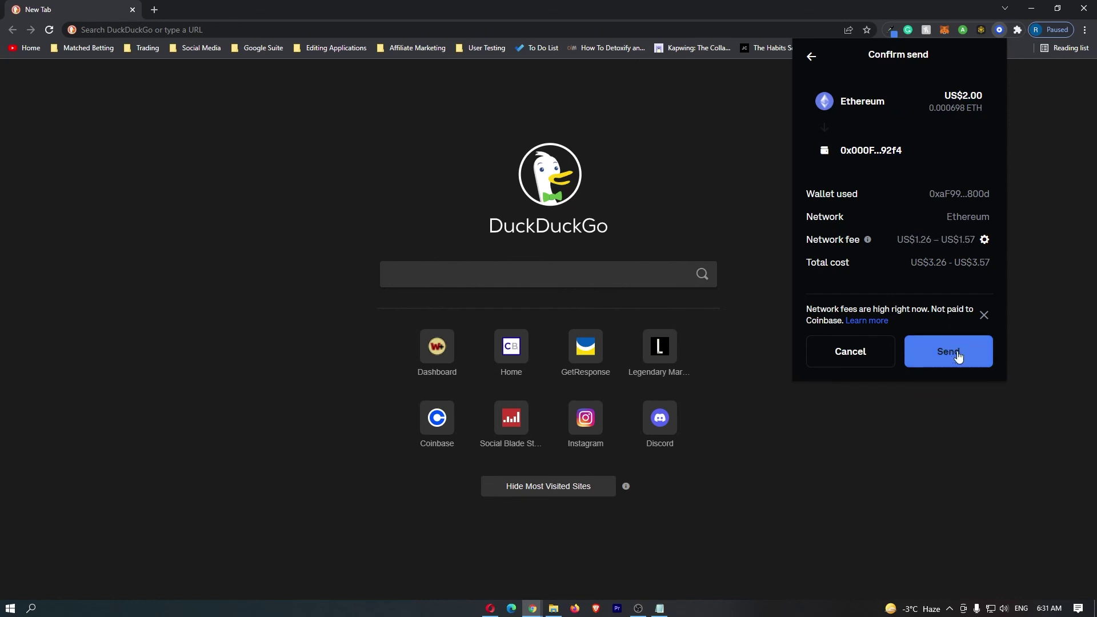